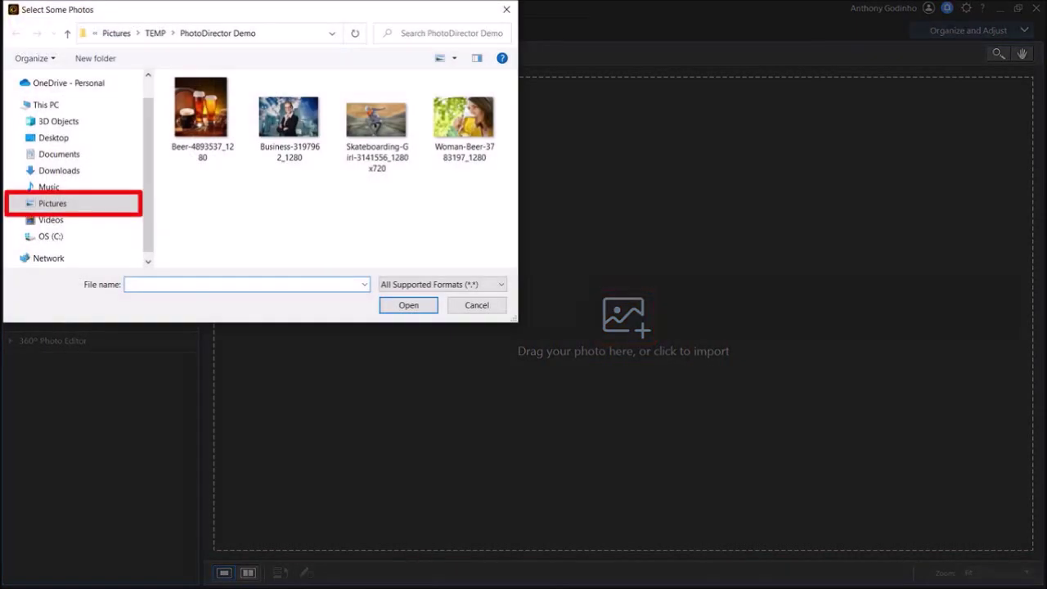
# - Import the photo Business-3197962_1280 and start Background Remove / Replace on it
pyautogui.click(289, 118)
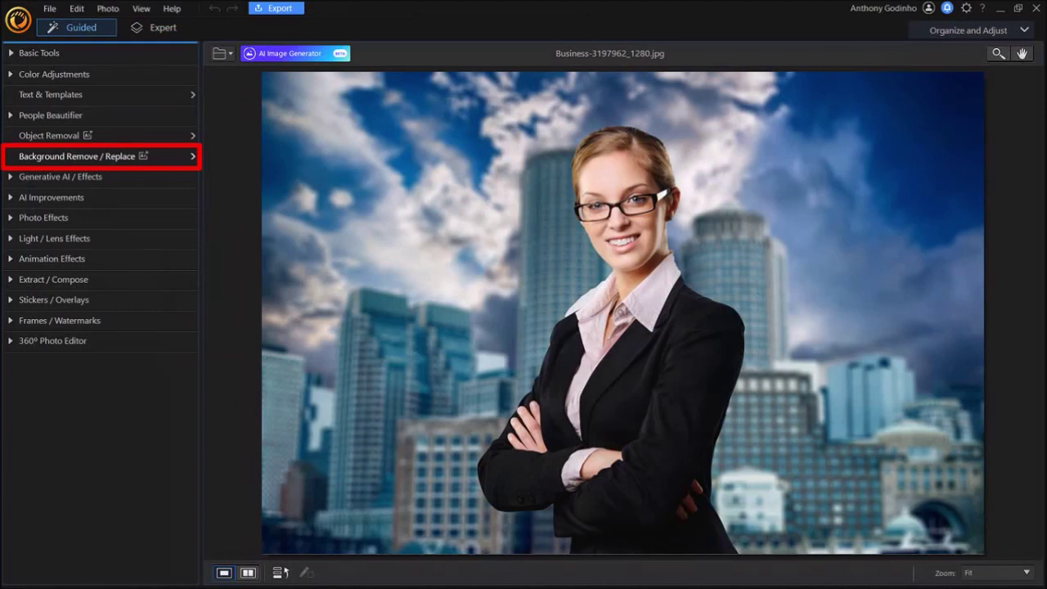
pyautogui.click(164, 156)
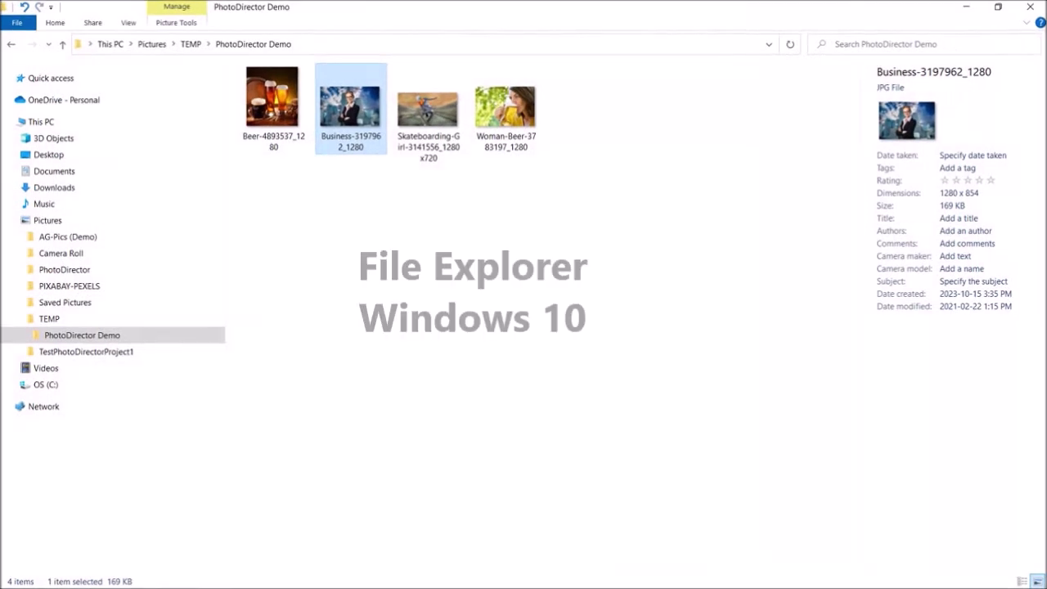
# - Switch to File Explorer and bring the photo Beer-4893537_1280 from the PhotoDirector Demo folder into PhotoDirector
pyautogui.moveTo(277, 122); pyautogui.dragTo(468, 303)
pyautogui.hotkey('alt', 'Tab')
pyautogui.hotkey('alt', 'Tab')
pyautogui.hotkey('alt', 'Tab')
pyautogui.click(558, 356)
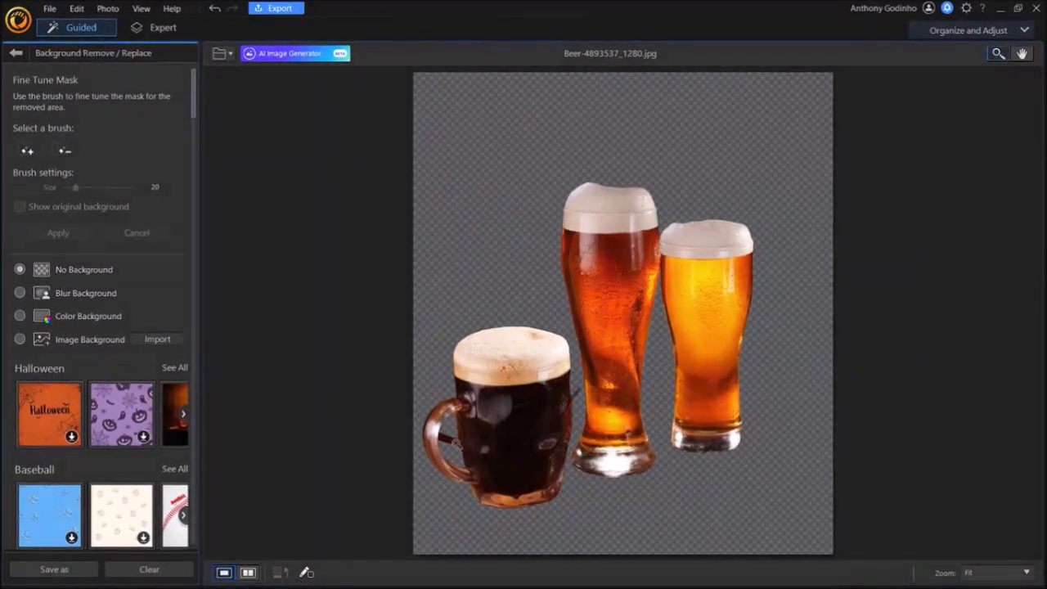
# - Erase the leftover background inside the mug's handle and between the mug and the middle glass with the subtract mask brush at size 20
pyautogui.click(457, 444)
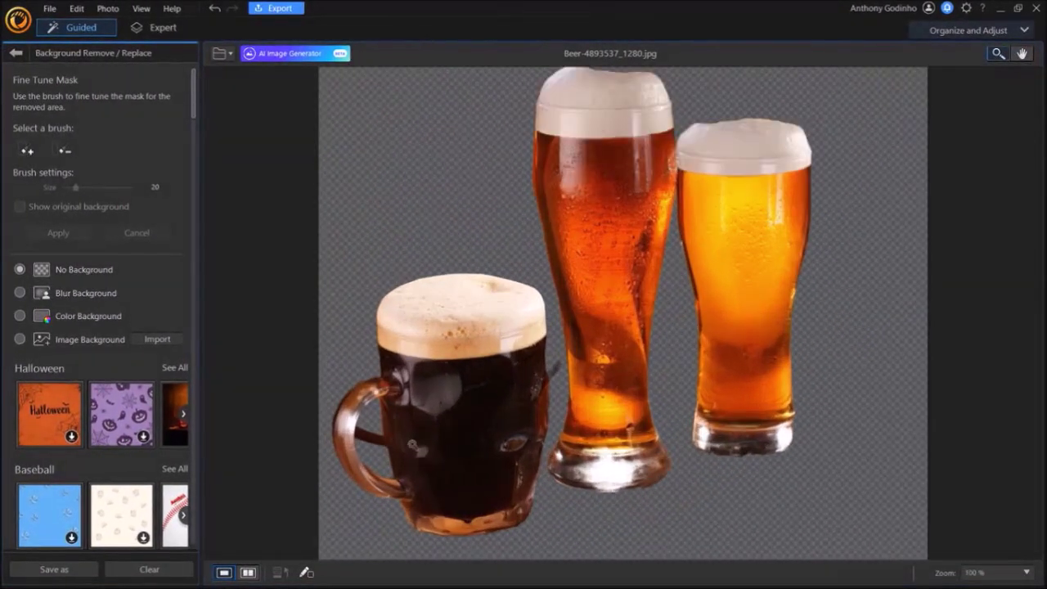
pyautogui.click(413, 445)
pyautogui.click(410, 445)
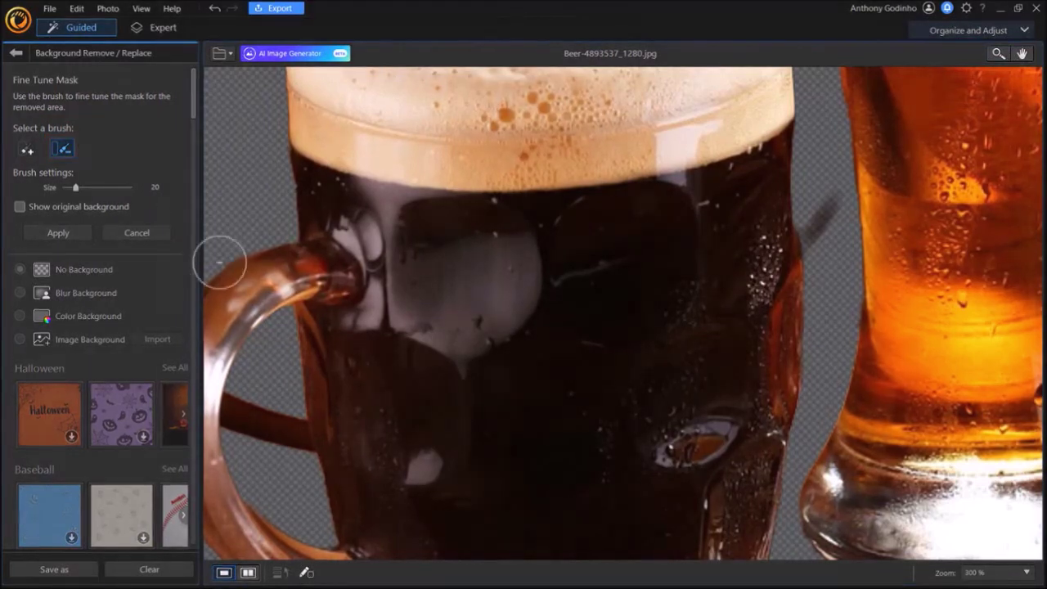
pyautogui.moveTo(253, 396)
pyautogui.mouseDown()
pyautogui.moveTo(247, 426)
pyautogui.moveTo(277, 426)
pyautogui.moveTo(286, 466)
pyautogui.mouseUp()
pyautogui.moveTo(837, 296)
pyautogui.mouseDown()
pyautogui.moveTo(831, 207)
pyautogui.moveTo(830, 238)
pyautogui.mouseUp()
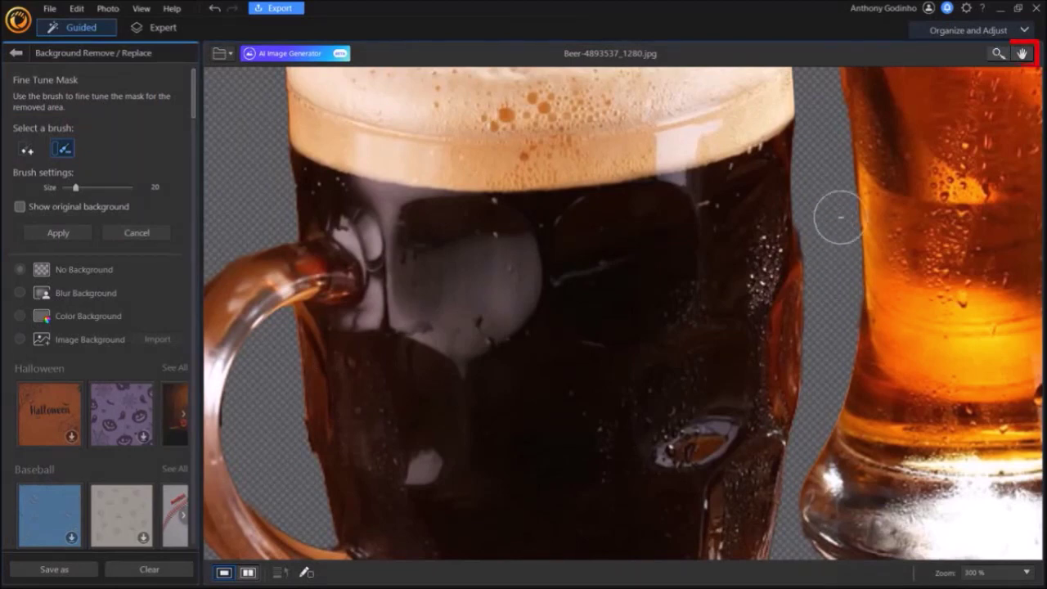
pyautogui.click(996, 54)
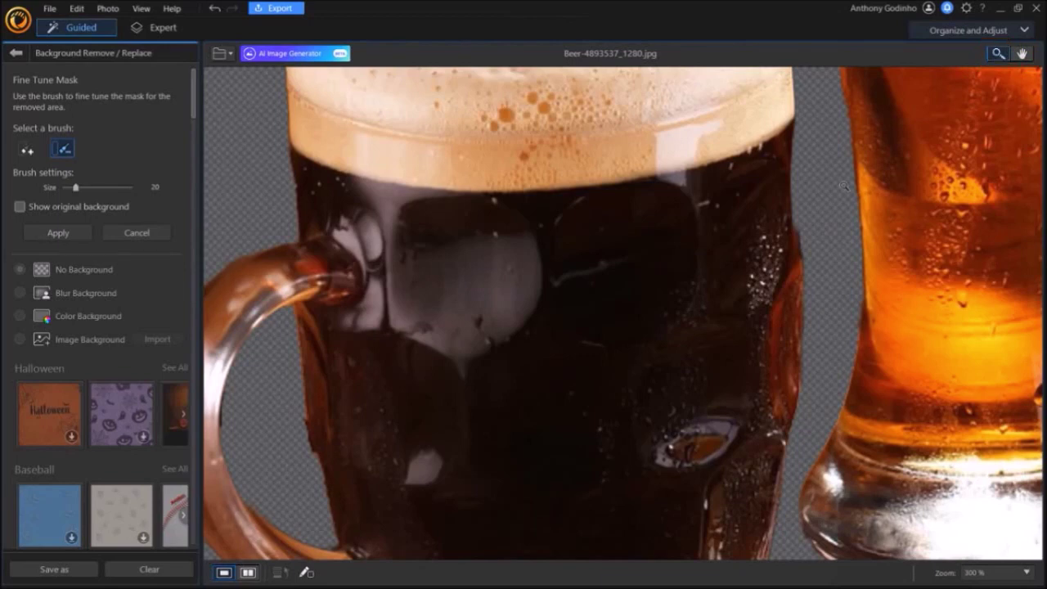
pyautogui.scroll(-3, 604, 348)
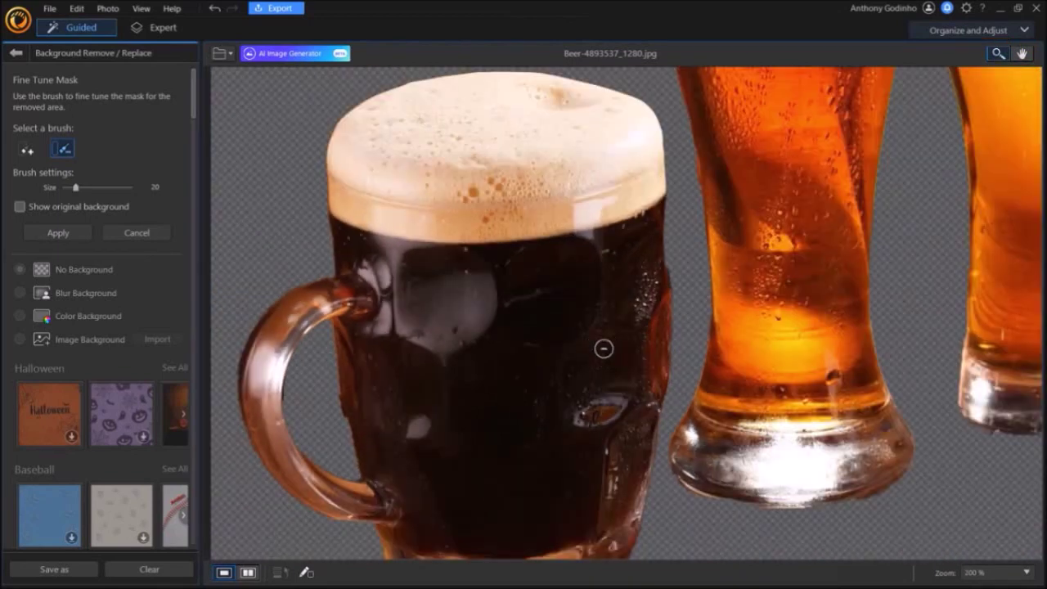
pyautogui.scroll(-1, 603, 348)
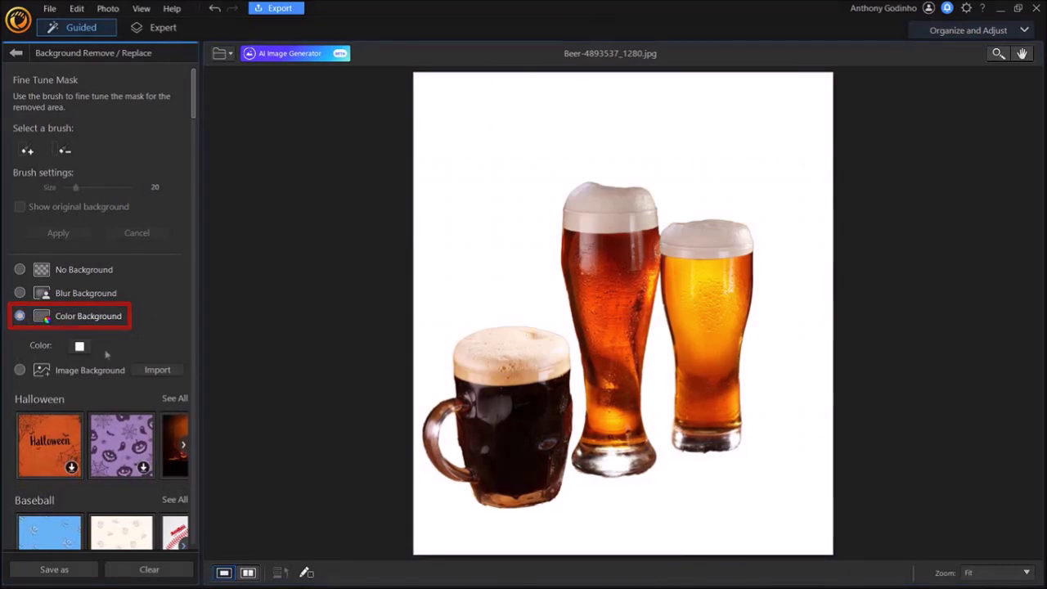
# - Set the colour background behind the beer glasses to the basic orange, ff8000
pyautogui.click(80, 346)
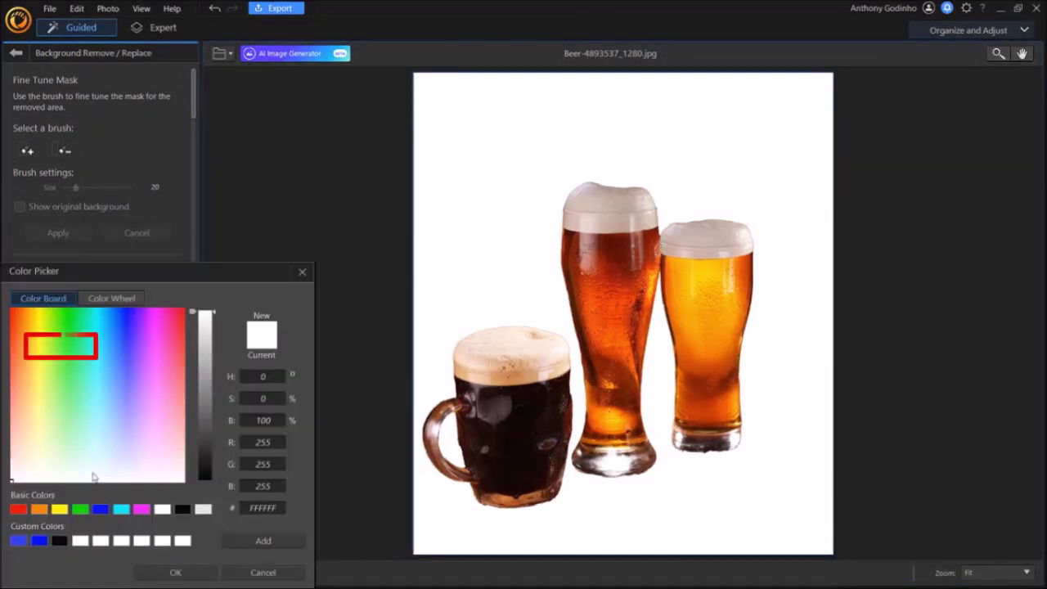
pyautogui.click(41, 509)
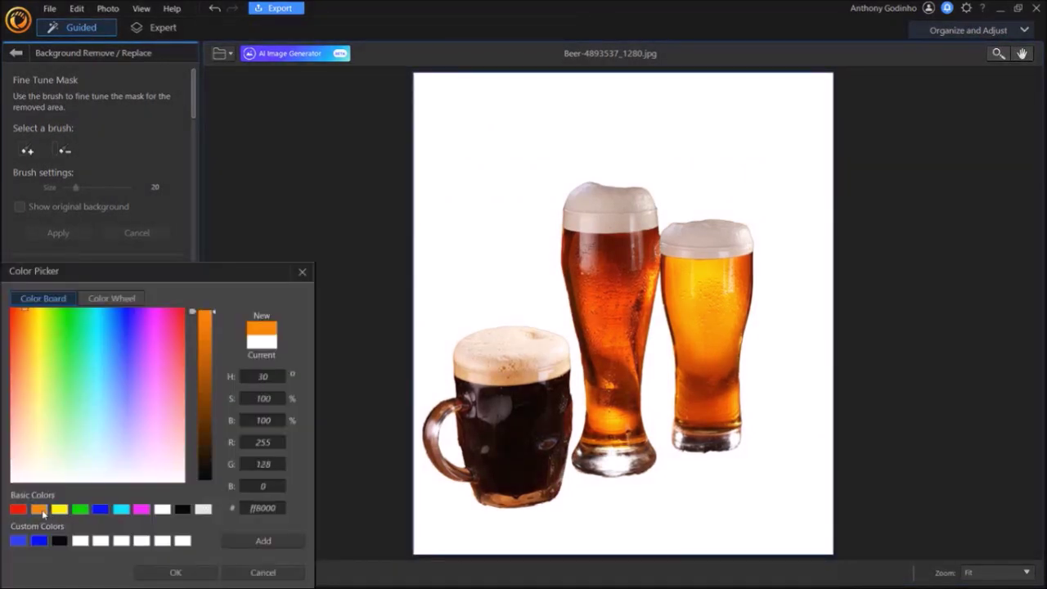
pyautogui.click(190, 573)
pyautogui.click(188, 573)
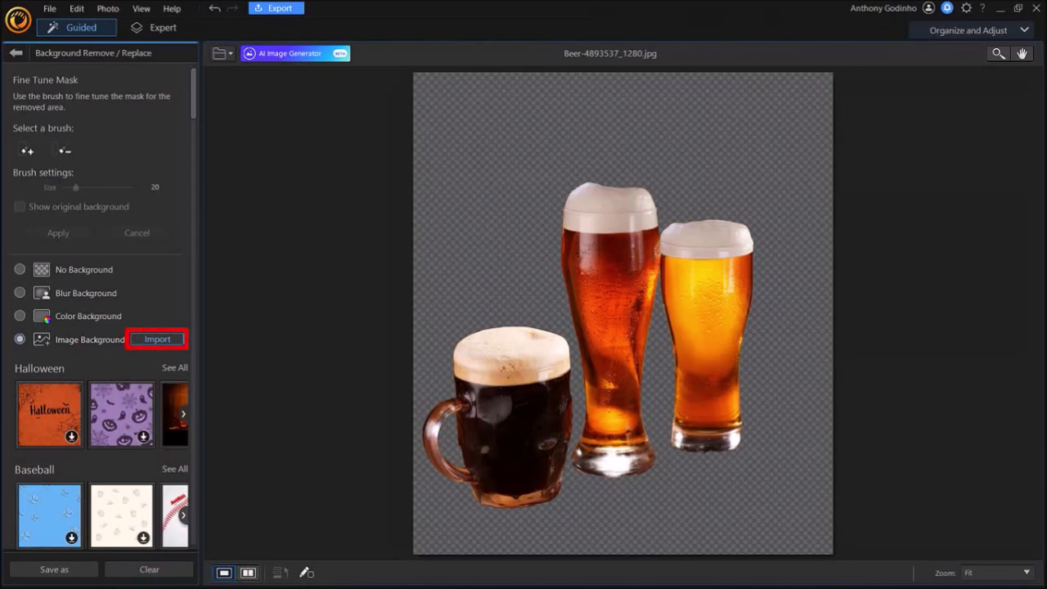
# - Examine the import sources for an image background and browse the preset background categories
pyautogui.click(157, 340)
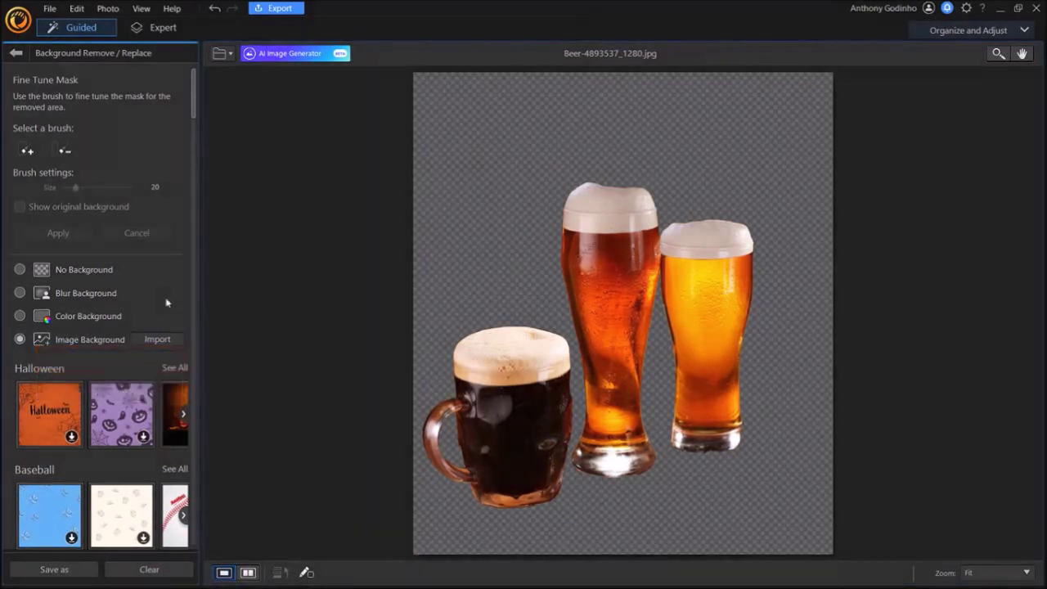
pyautogui.scroll(-8, 166, 306)
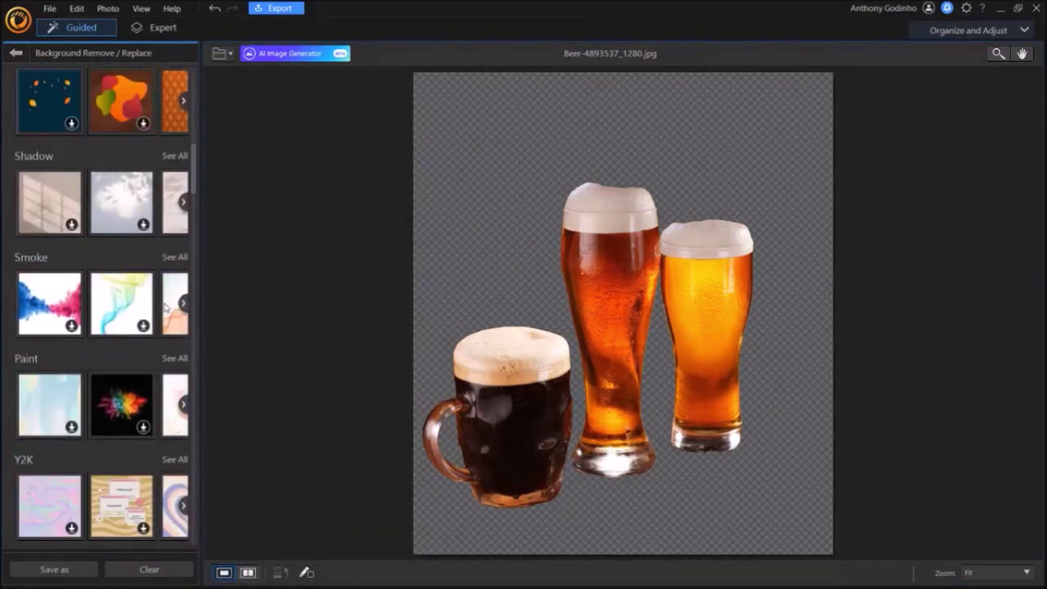
pyautogui.scroll(-10, 166, 305)
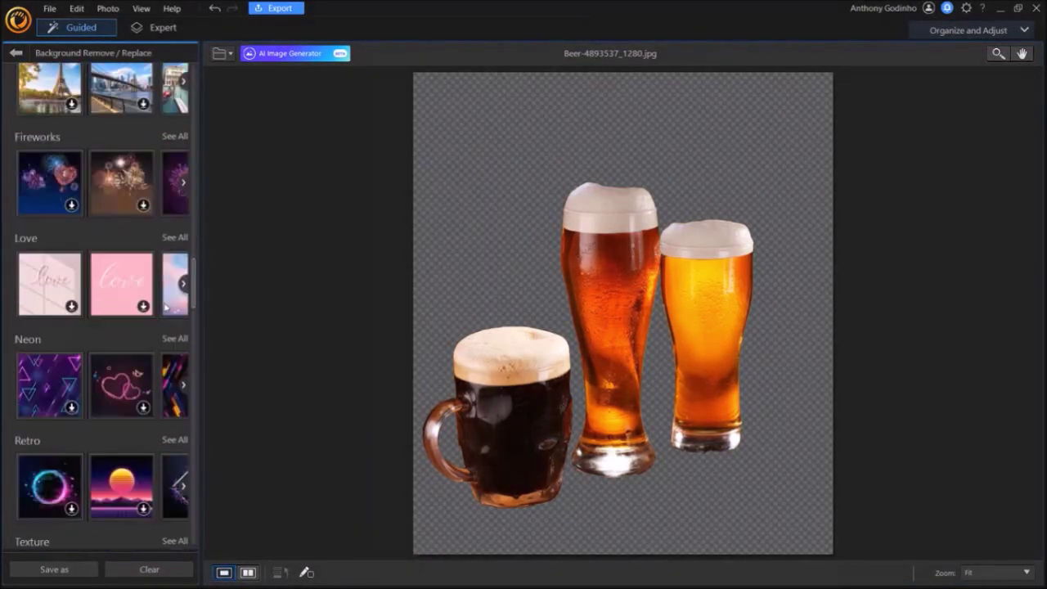
pyautogui.scroll(-4, 166, 308)
pyautogui.scroll(20, 166, 307)
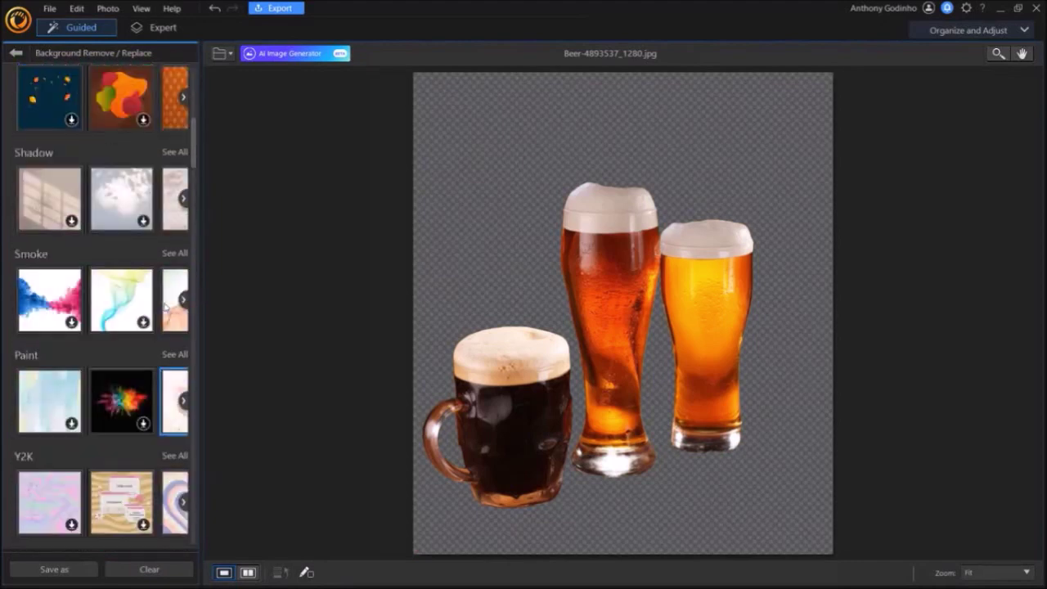
pyautogui.scroll(1, 164, 308)
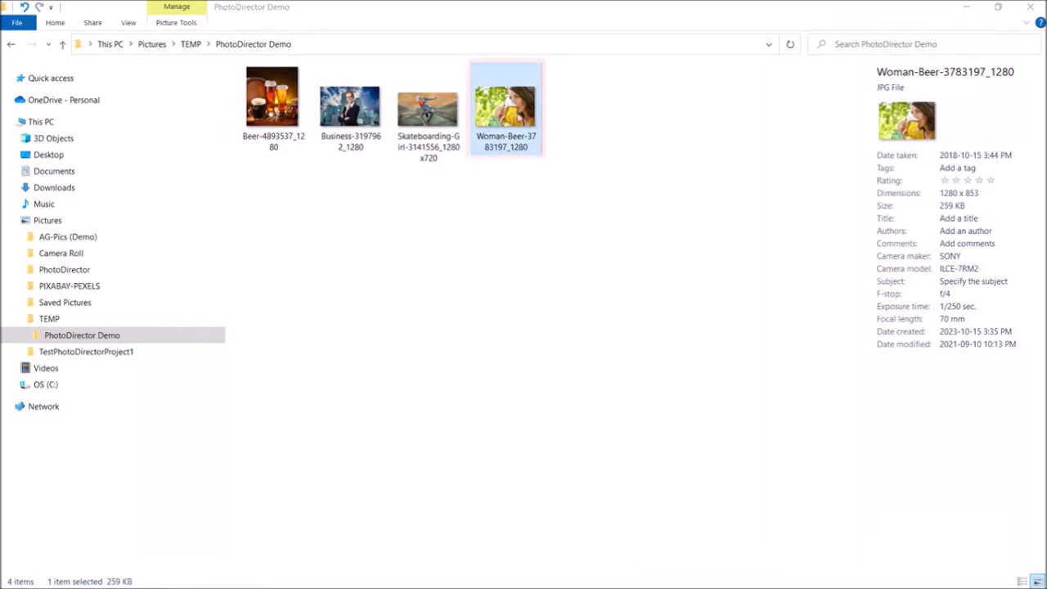
# - Switch to File Explorer and bring the photo Woman-Beer-3783197_1280 from the PhotoDirector Demo folder into PhotoDirector
pyautogui.moveTo(513, 108); pyautogui.dragTo(549, 210)
pyautogui.hotkey('alt', 'Tab')
pyautogui.press('Tab')
pyautogui.hotkey('alt', 'Tab')
pyautogui.click(567, 355)
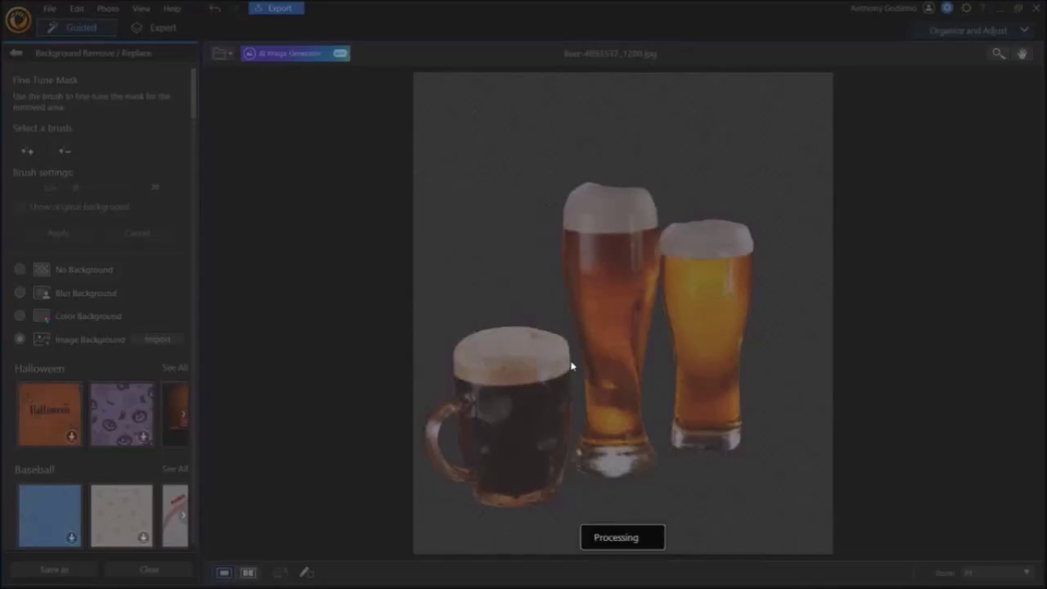